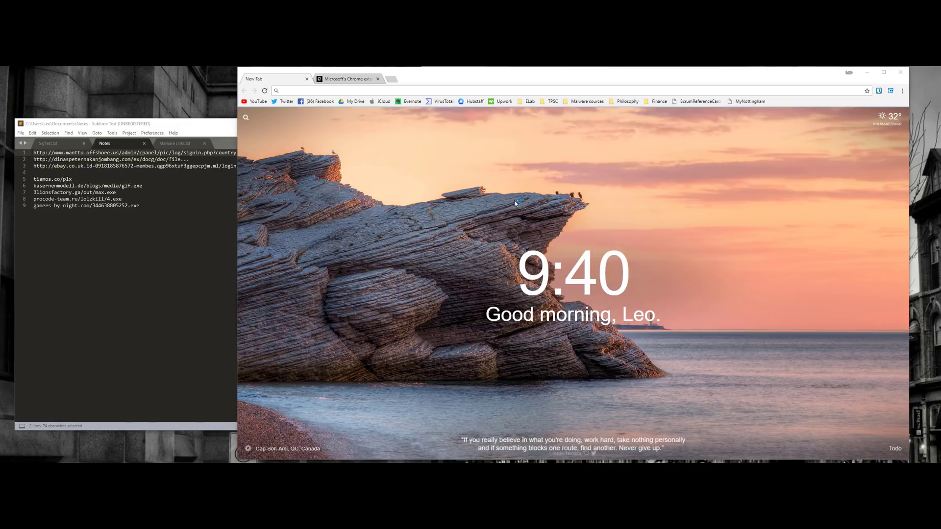
Step: Copy the first mantto-offshore.us signin.php URL from the Sublime Text notes into a new Chrome tab's address bar
click(346, 79)
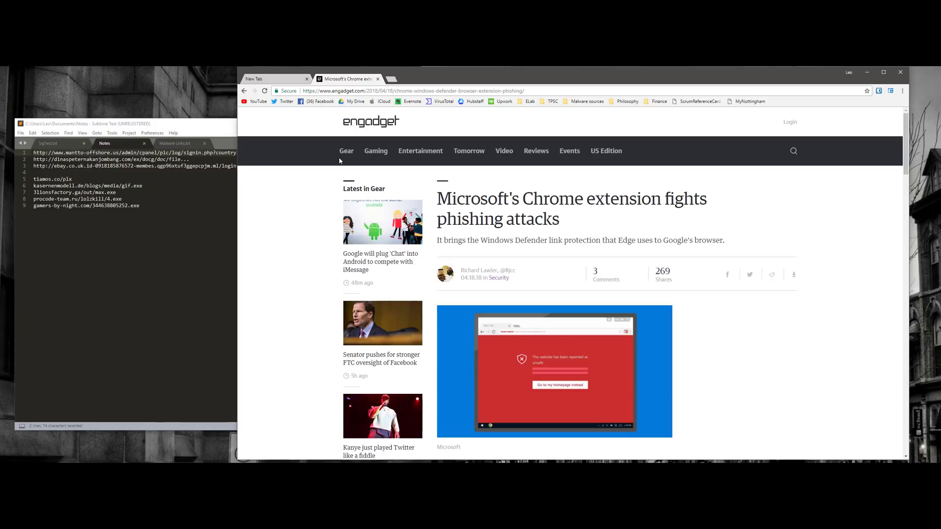
click(254, 81)
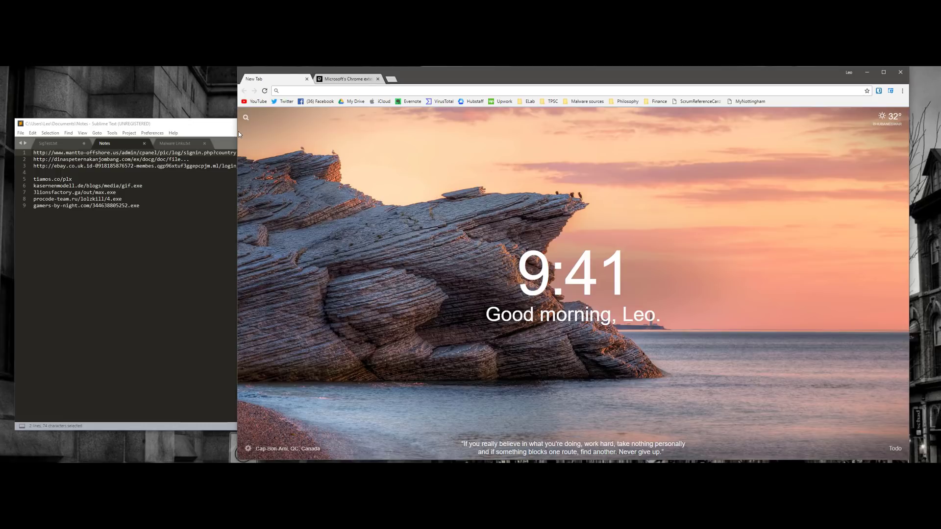
click(232, 171)
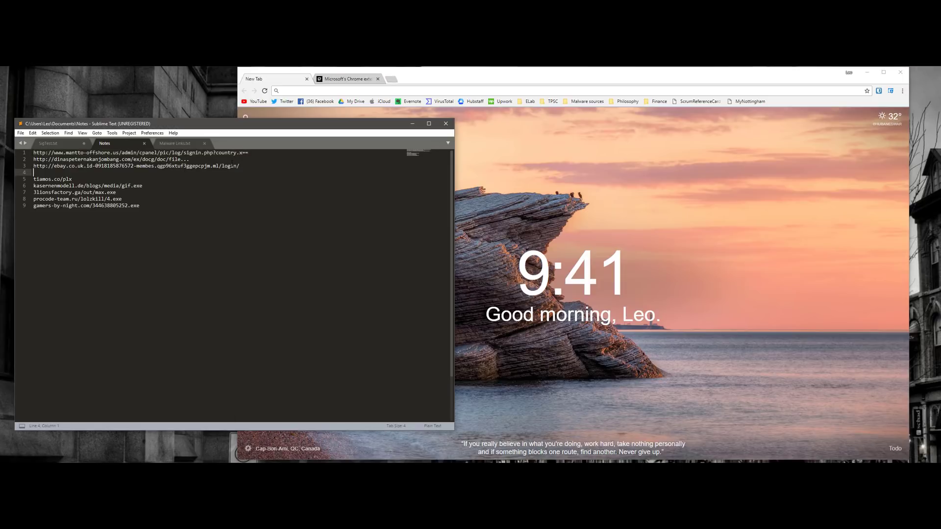
drag(250, 153, 27, 144)
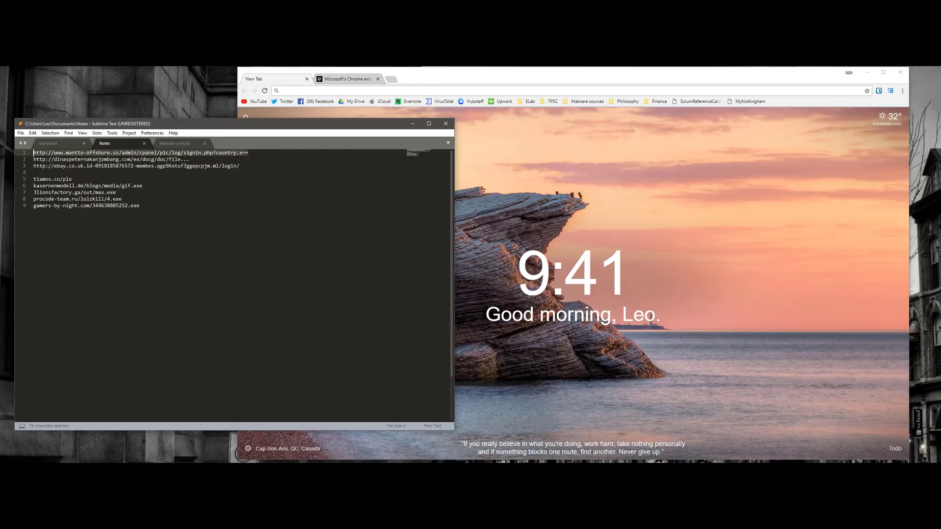
key(ctrl+c)
key(alt+Tab)
key(ctrl+v)
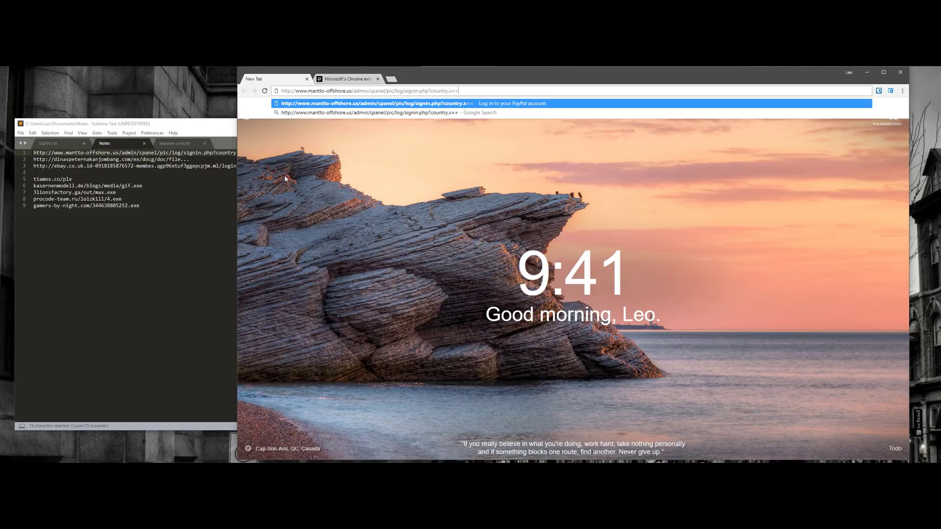
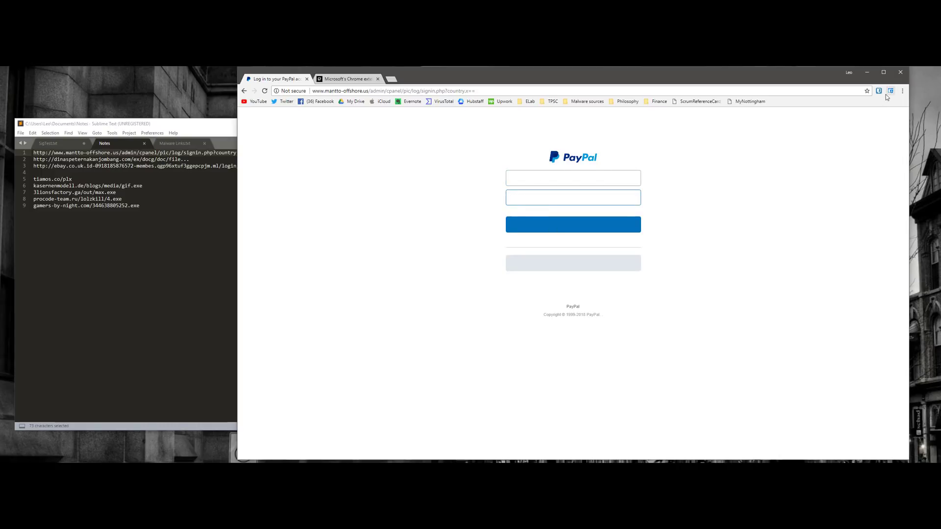
Step: Switch Windows Defender web page monitoring On, reload the fake PayPal login page, then view the Engadget extension article
click(887, 92)
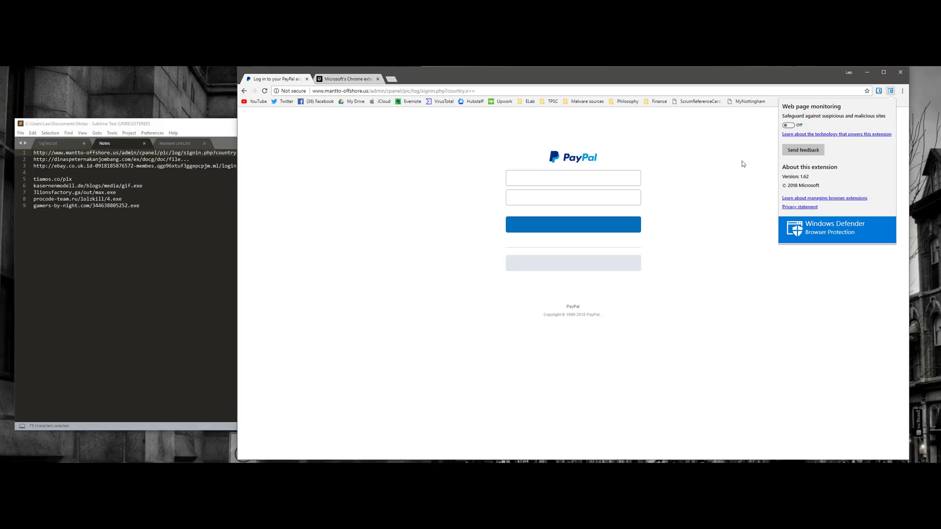
click(787, 125)
click(265, 90)
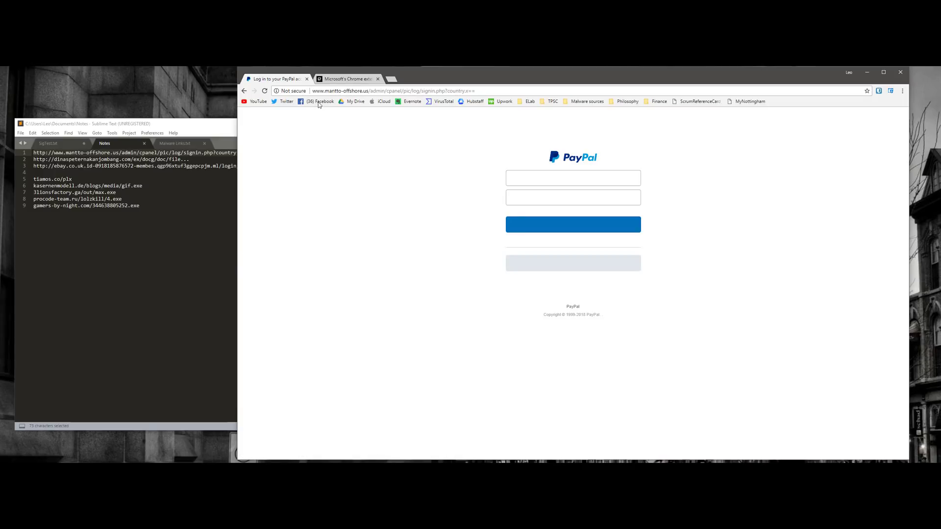
click(345, 78)
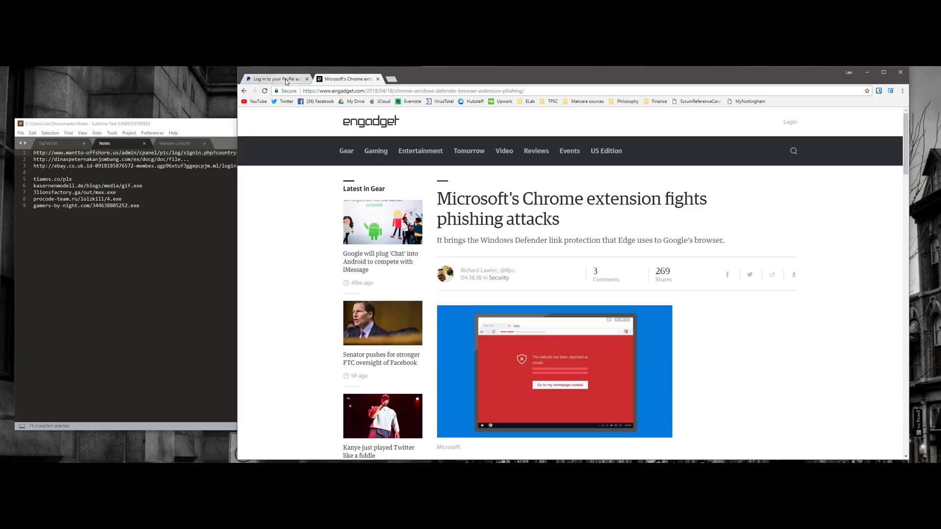
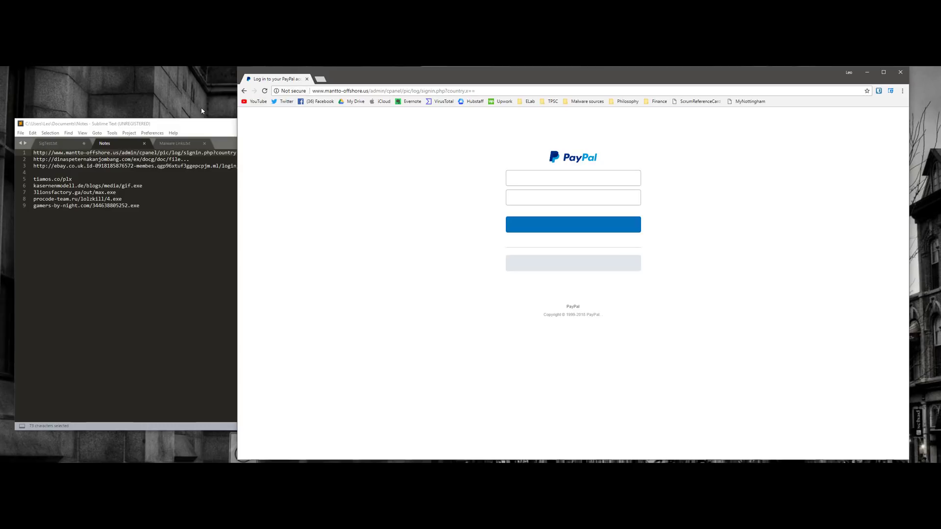
Step: Copy the second phishing link from the notes list and load it in Chrome
click(165, 160)
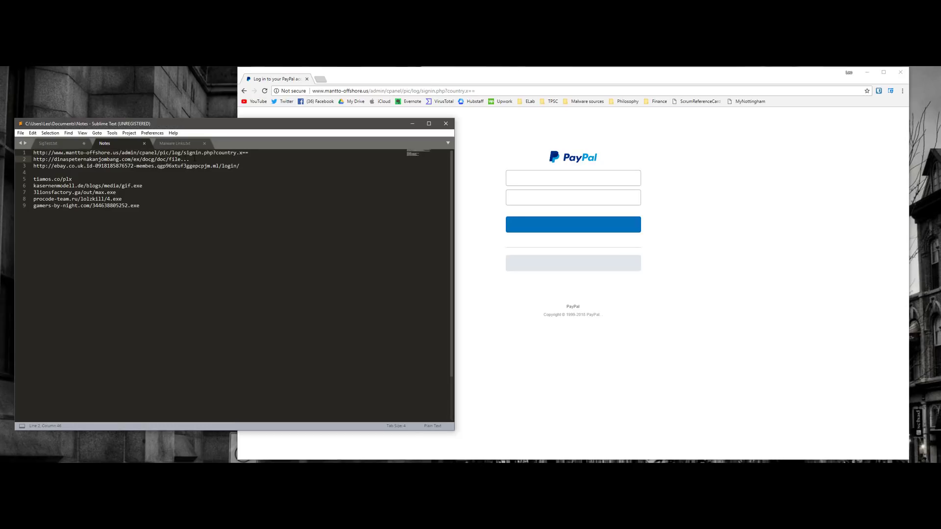
drag(194, 159, 32, 159)
key(ctrl+c)
click(386, 90)
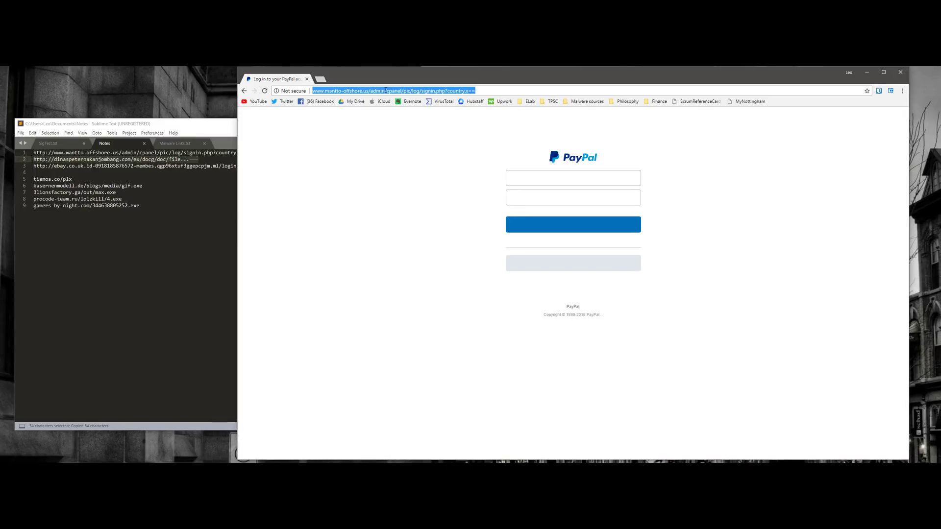
key(ctrl+v)
key(Return)
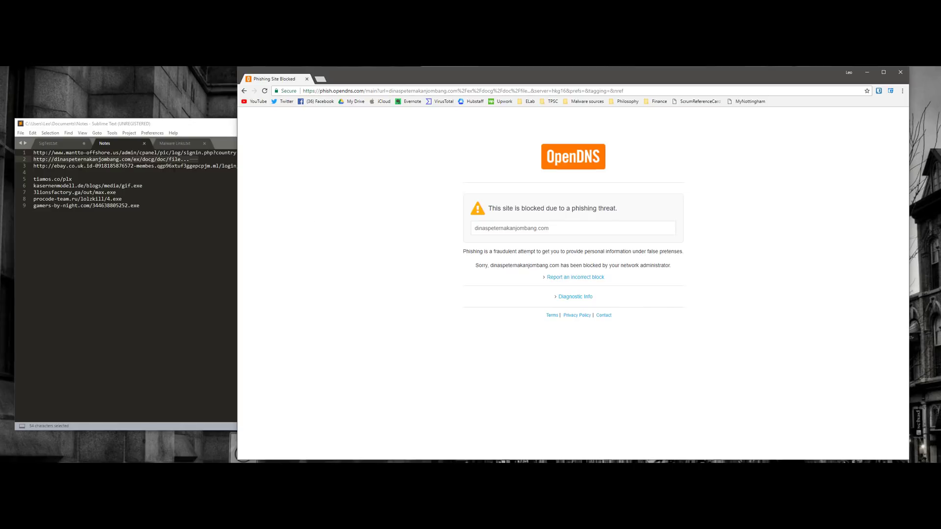
Step: Copy the third, eBay lookalike link and load it, bringing up Defender's unsafe-site warning
click(27, 167)
key(ctrl+c)
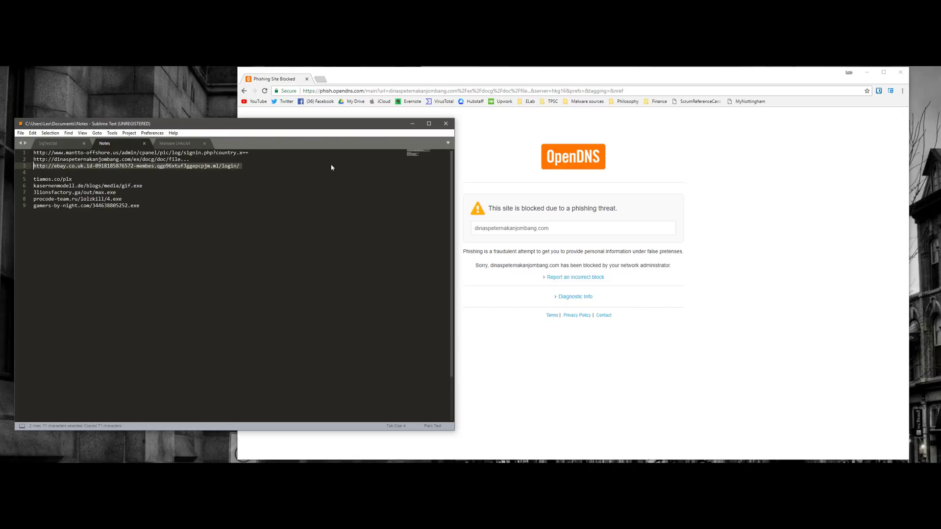
click(383, 93)
key(ctrl+v)
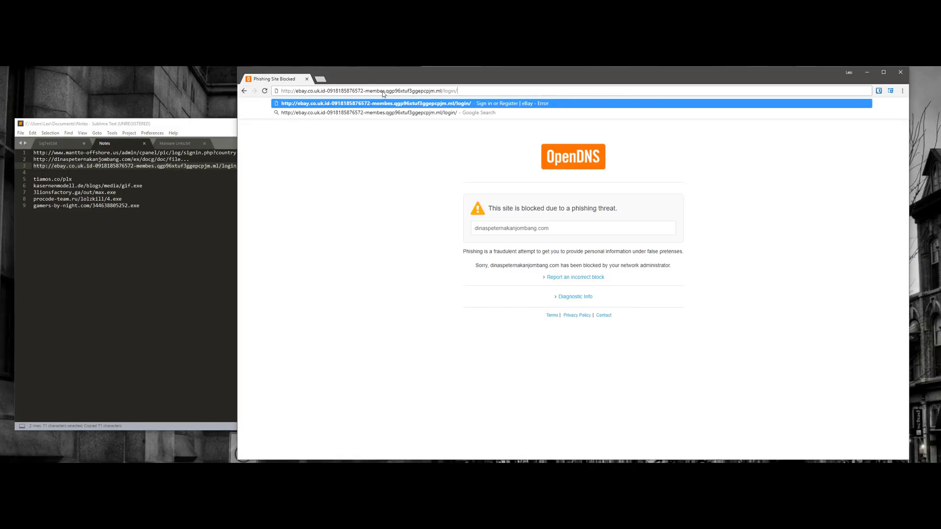
key(Return)
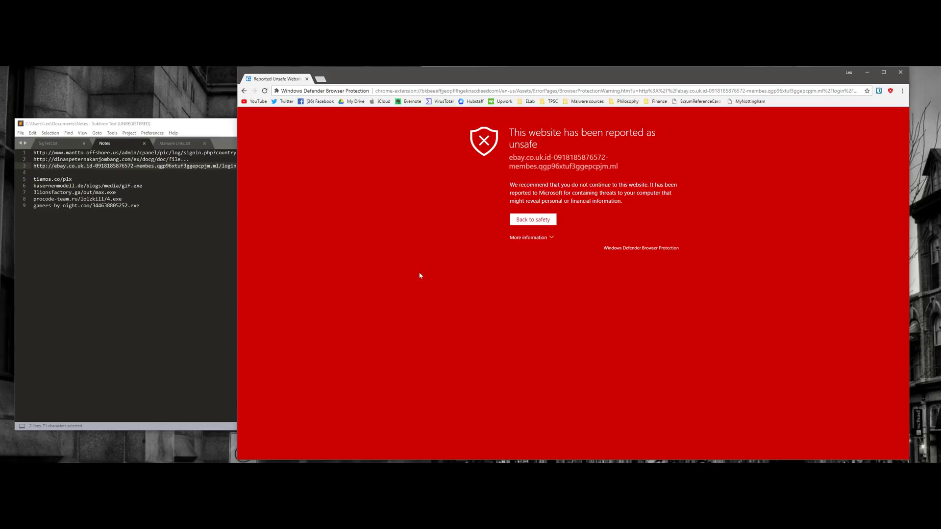
Step: Turn off Windows Defender's Web page monitoring and reload the eBay phishing URL
click(890, 91)
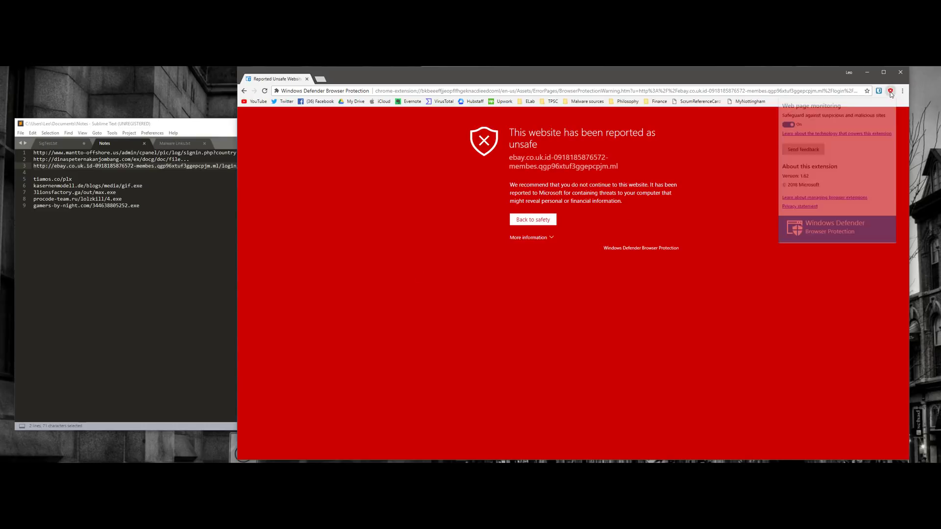
click(788, 125)
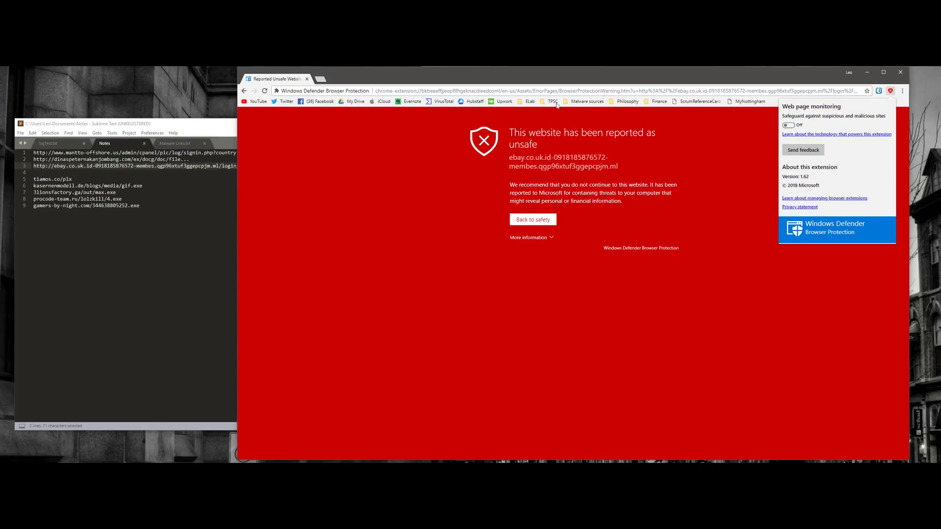
click(403, 91)
key(ctrl+v)
key(Return)
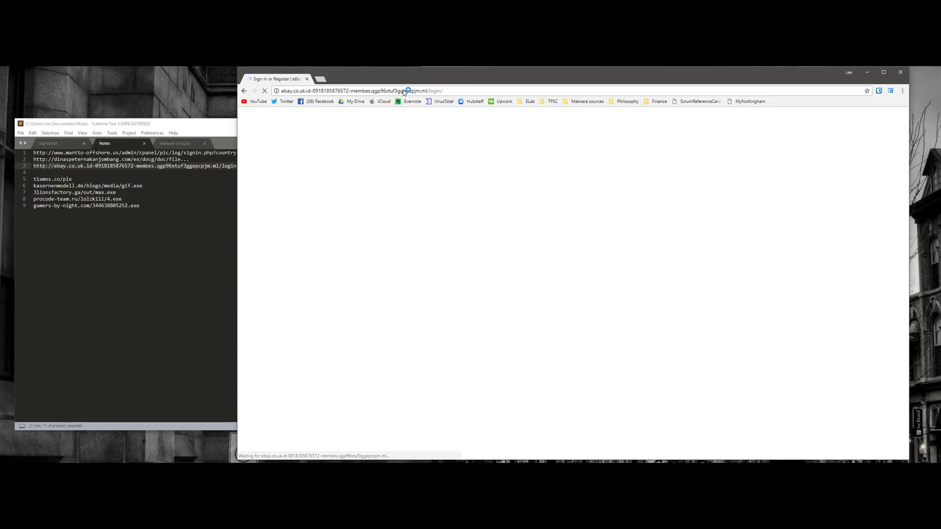
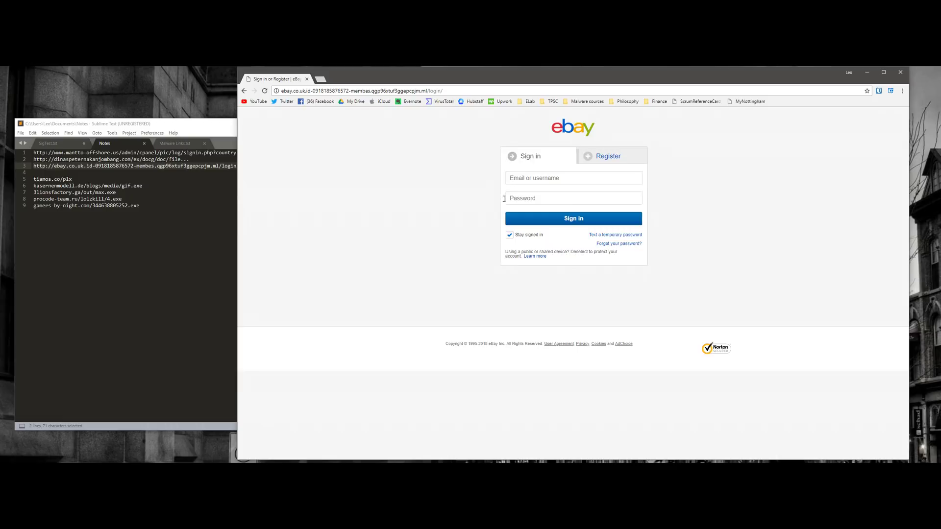
Step: Load the tiamos.co/plx link from the notes list and cancel the plx download
drag(81, 179, 33, 178)
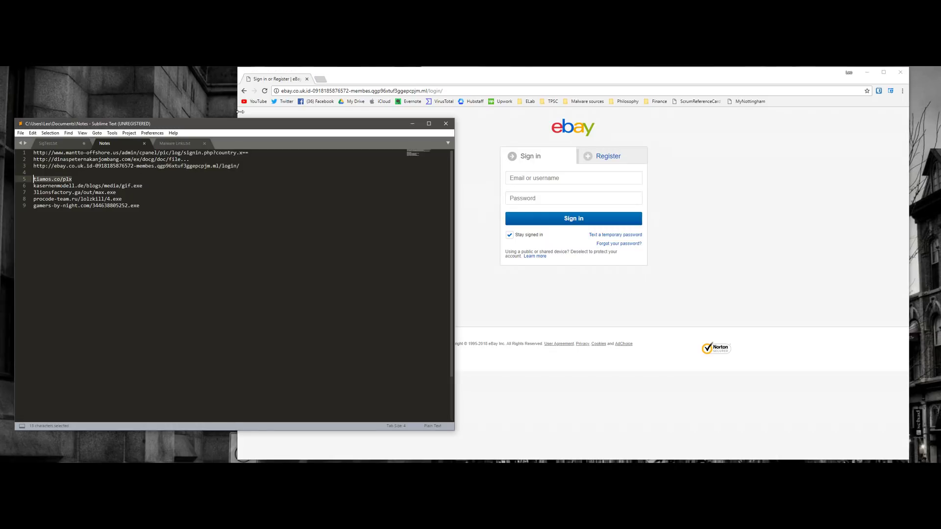
key(ctrl+c)
click(344, 90)
key(ctrl+v)
key(Return)
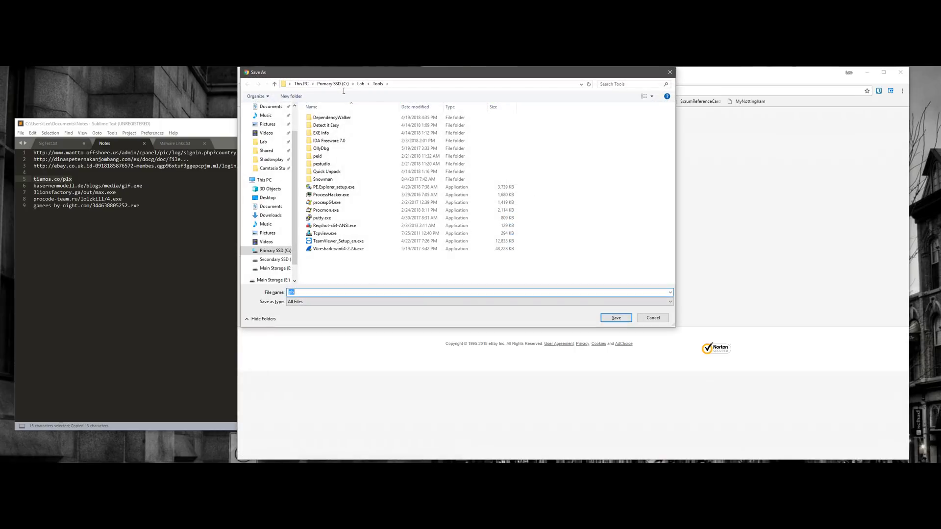
click(653, 317)
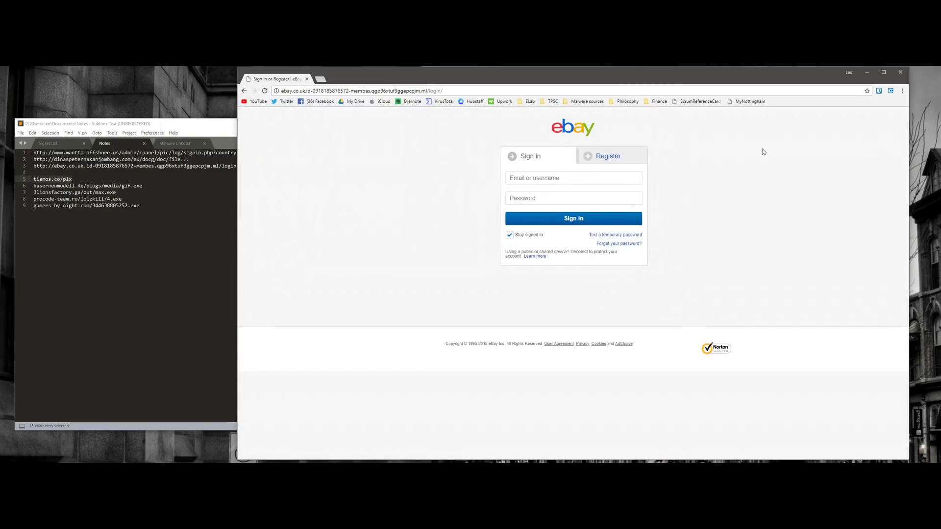
Step: Turn Defender web page monitoring on, reload tiamos.co/plx and cancel the download again
click(890, 91)
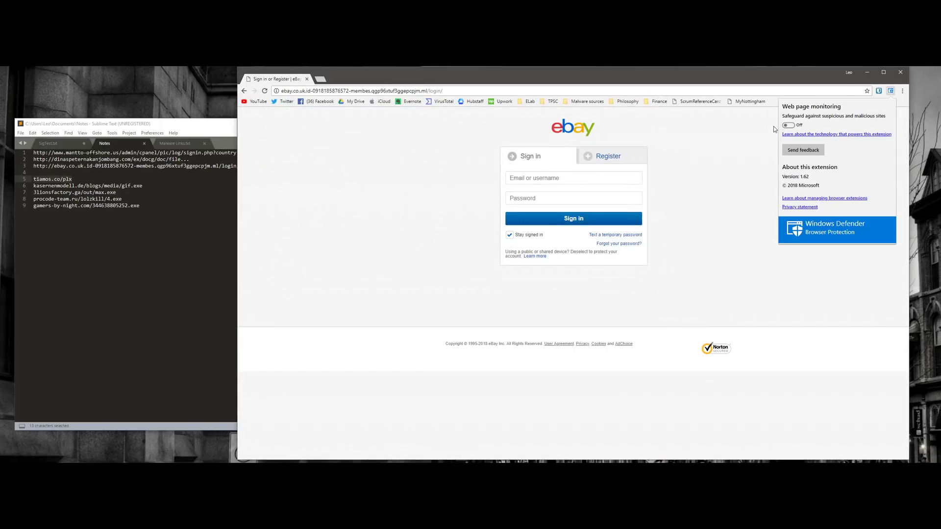
click(787, 125)
click(410, 91)
key(ctrl+v)
key(Return)
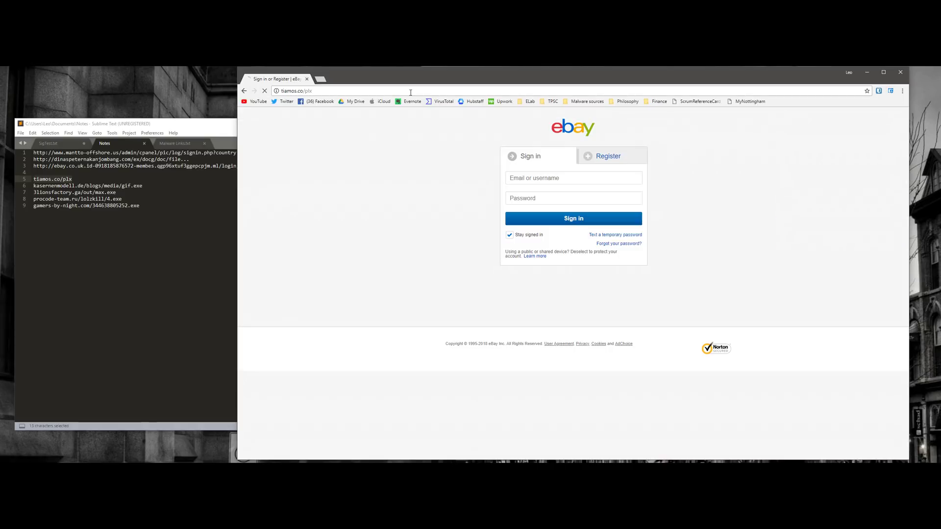
click(607, 318)
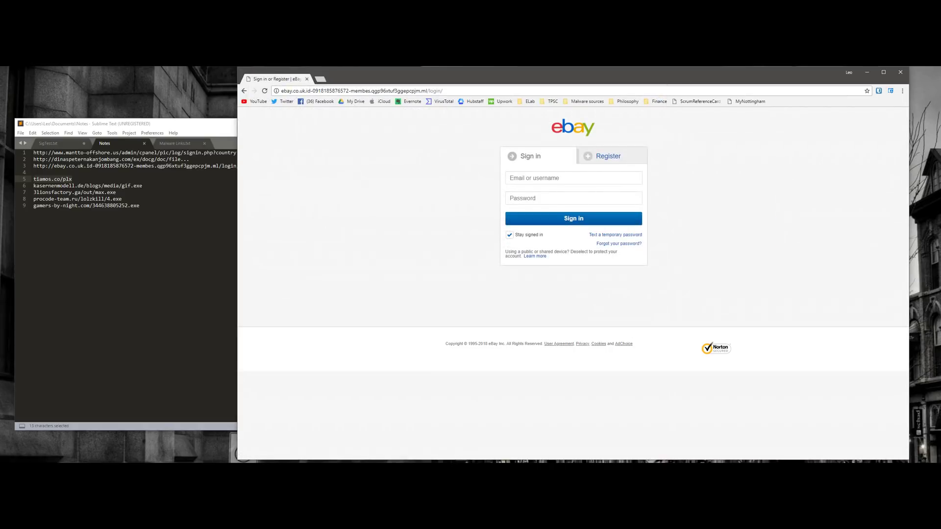
Step: Load the kasernenmodell.de link from the notes, getting Defender's unsafe-site warning
click(26, 185)
key(ctrl+c)
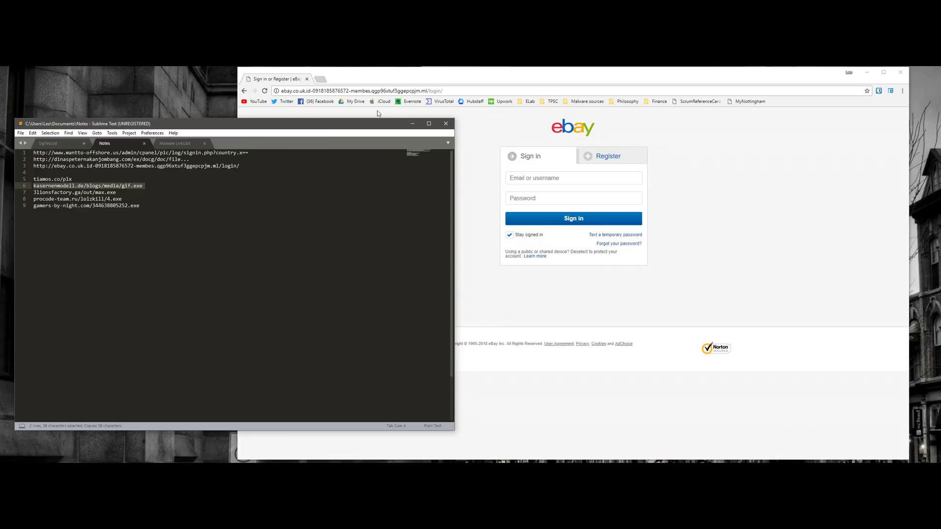
click(379, 94)
click(381, 93)
key(ctrl+v)
key(Return)
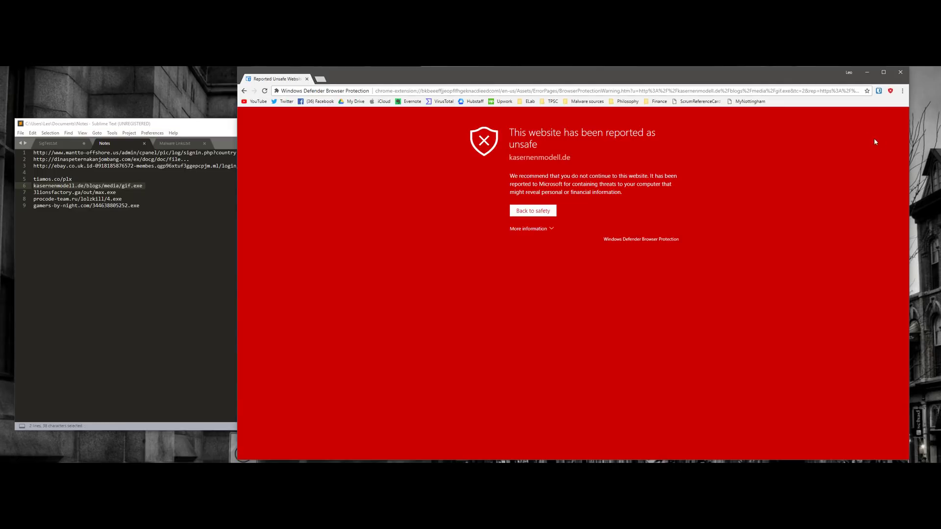
Step: Switch monitoring off, reload the kasernenmodell.de link and dismiss the translate offer
click(890, 90)
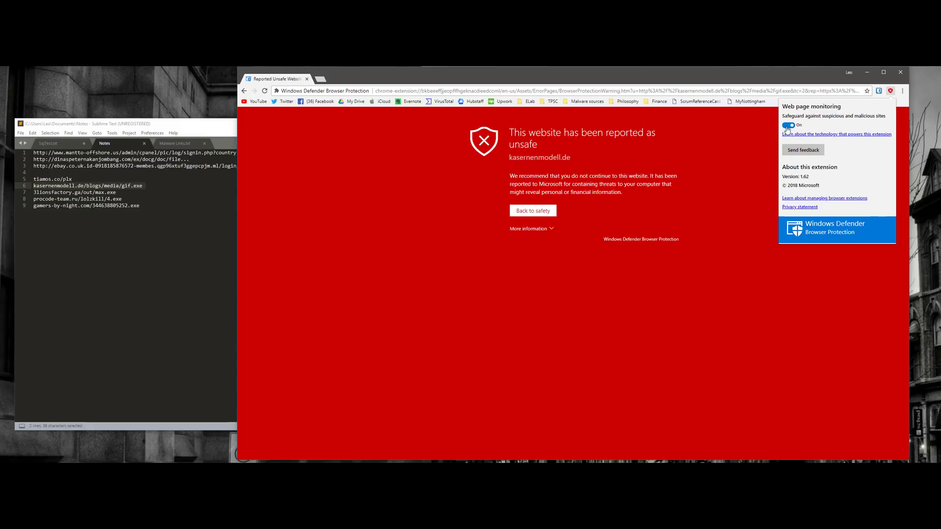
click(527, 91)
key(ctrl+v)
key(Return)
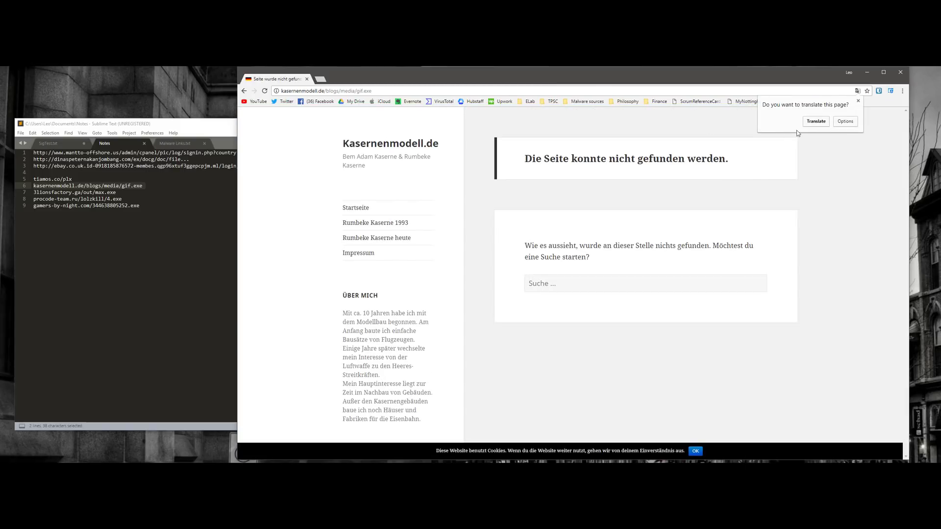
click(749, 167)
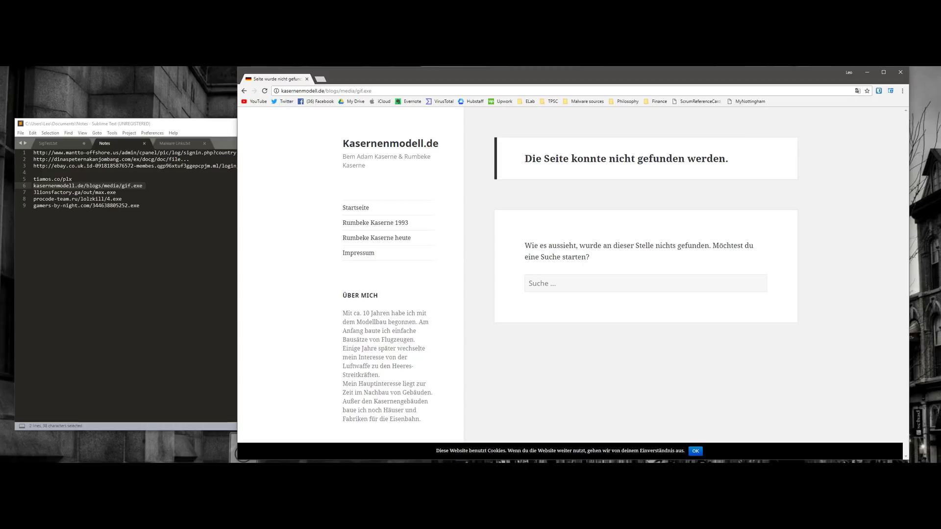
Step: Load the 3lionsfactory.ga/out/max.exe link from notes line 7 and cancel the max.exe download
click(20, 190)
click(23, 194)
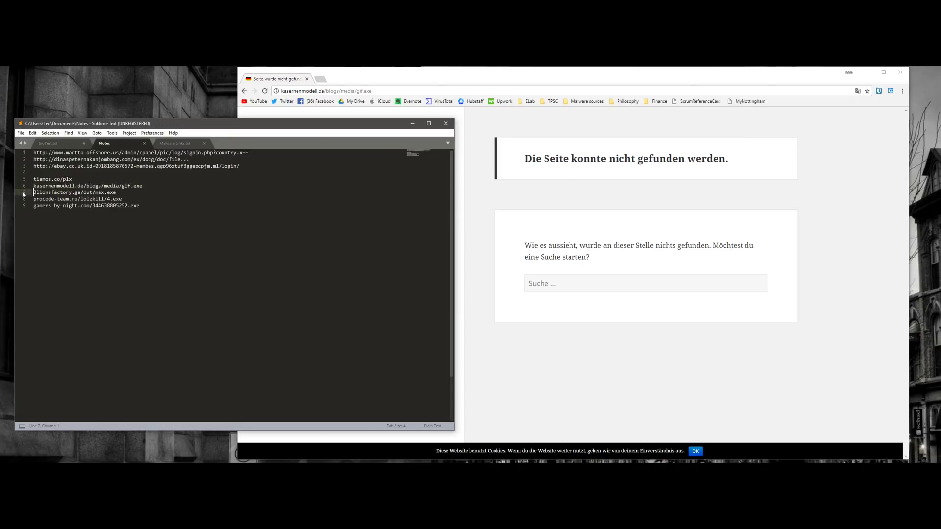
key(shift+Down)
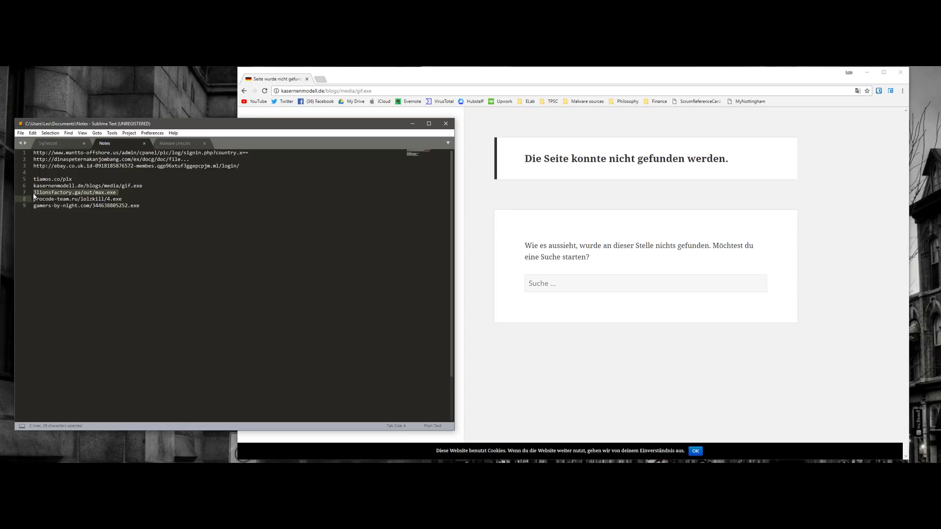
key(ctrl+c)
click(405, 93)
key(ctrl+v)
key(Return)
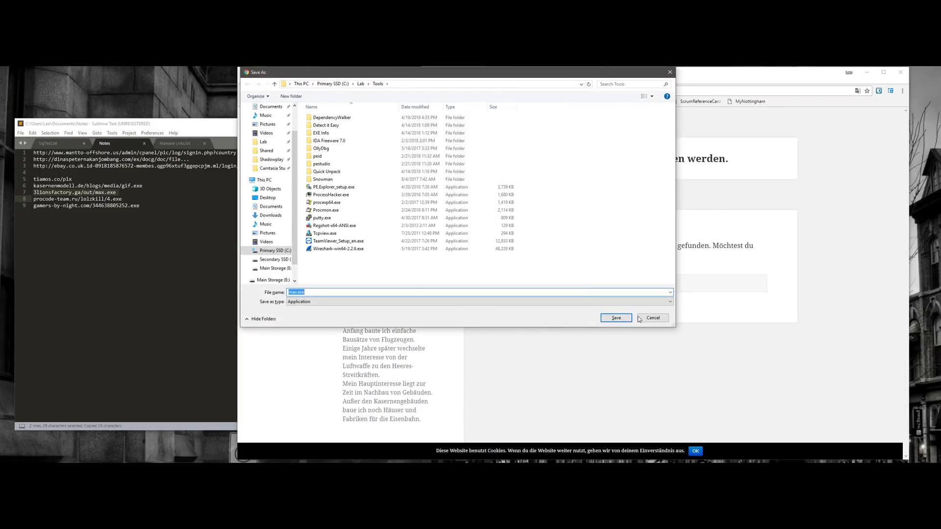
click(651, 319)
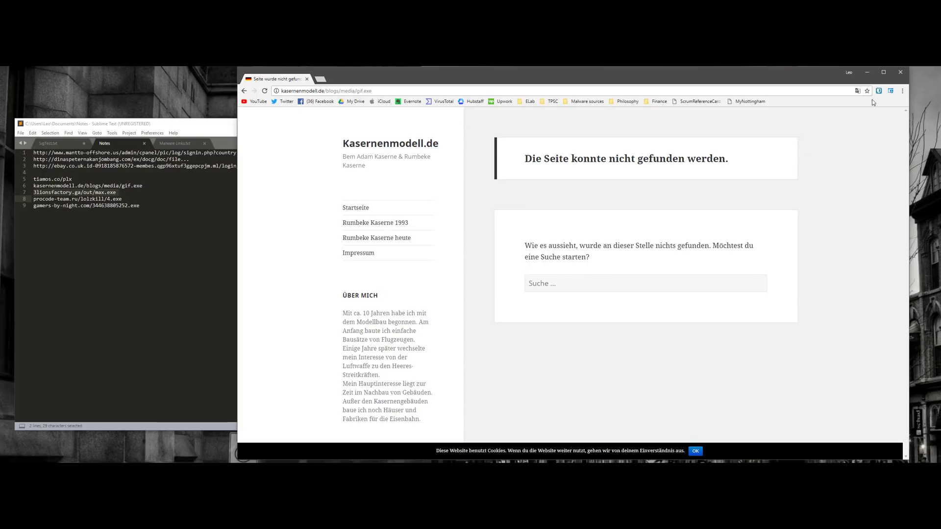
Step: Turn Defender monitoring on, reload the link and cancel the max.exe download again
click(890, 91)
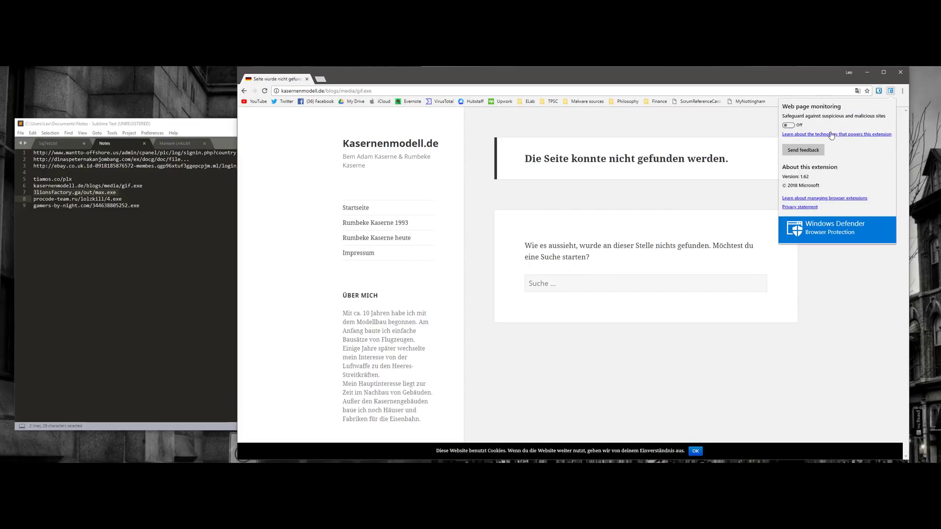
click(789, 125)
click(368, 92)
key(ctrl+v)
key(Return)
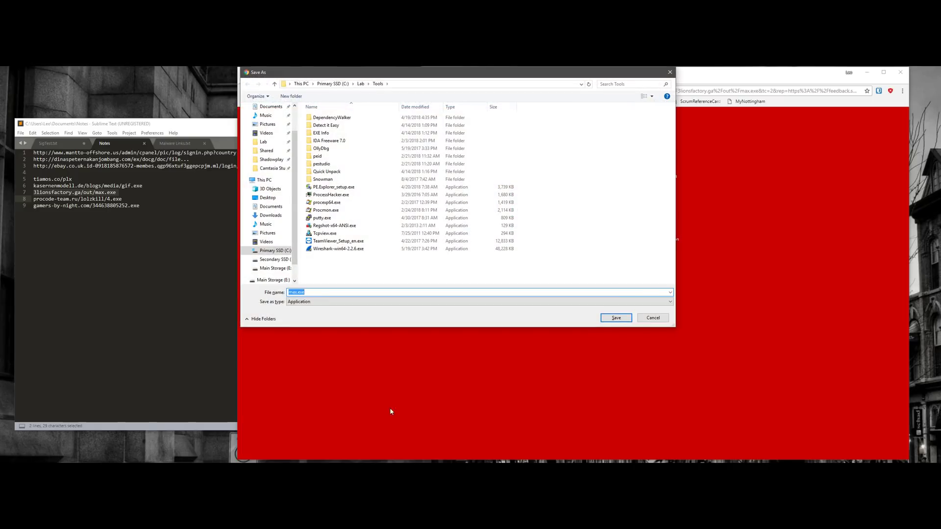
click(642, 318)
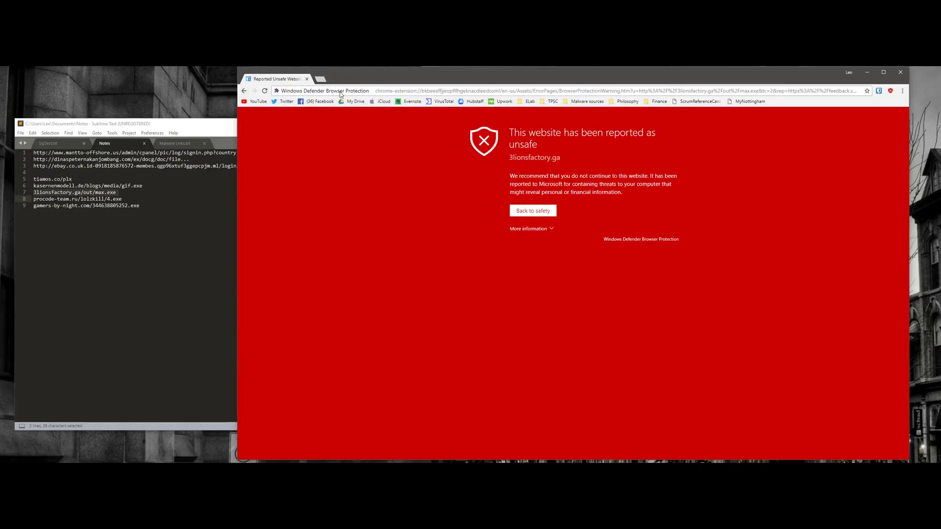
Step: Load the 3lionsfactory.ga link once more to reach Defender's unsafe-site warning
click(383, 92)
key(ctrl+v)
key(Return)
click(22, 199)
Step: Load procode-team.ru/lolzkill/4.exe from notes line 8, getting the unsafe-site warning
click(23, 198)
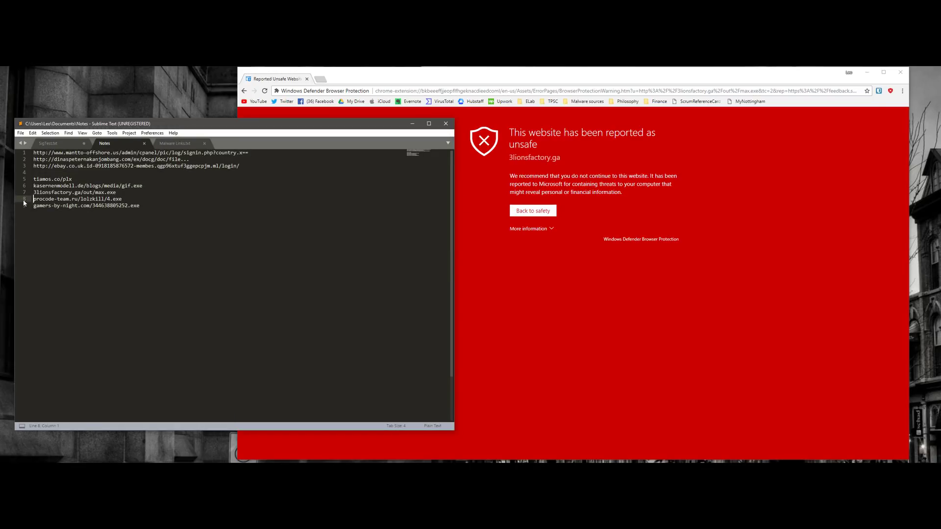
drag(31, 200, 33, 206)
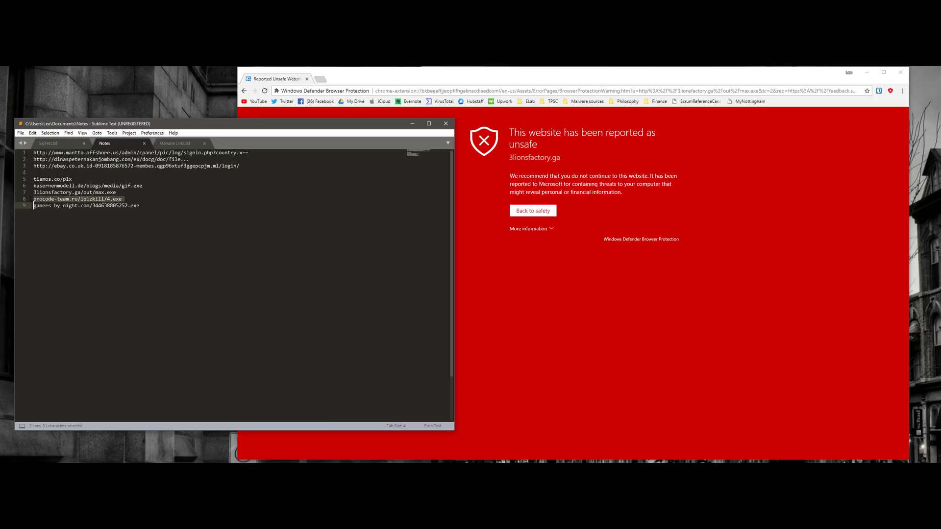
key(ctrl+c)
click(398, 89)
key(ctrl+v)
key(Return)
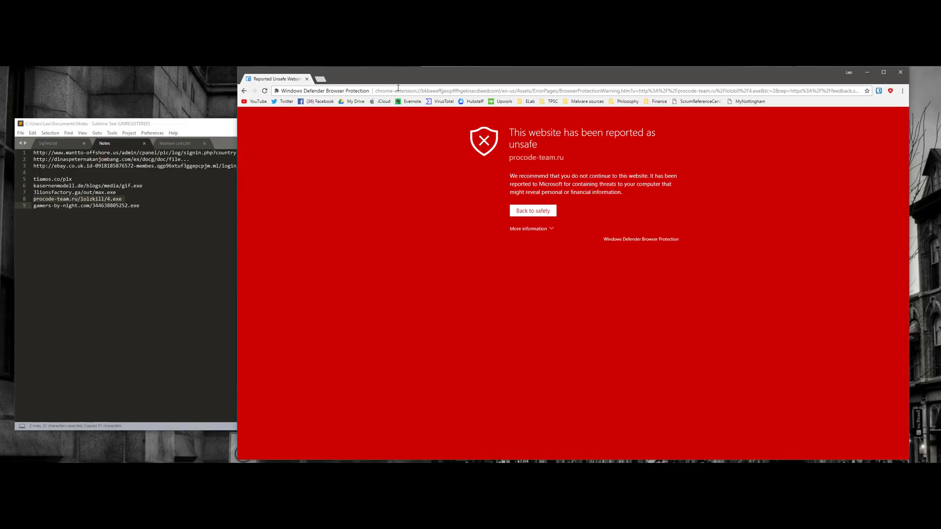
Step: Check the Defender popup, retry the procode-team.ru link and cancel the 4.exe download
click(891, 91)
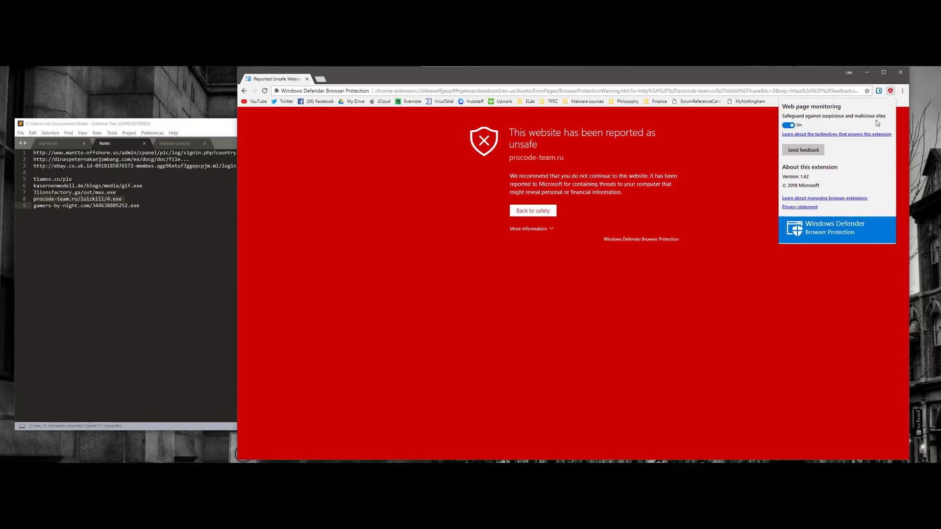
click(511, 91)
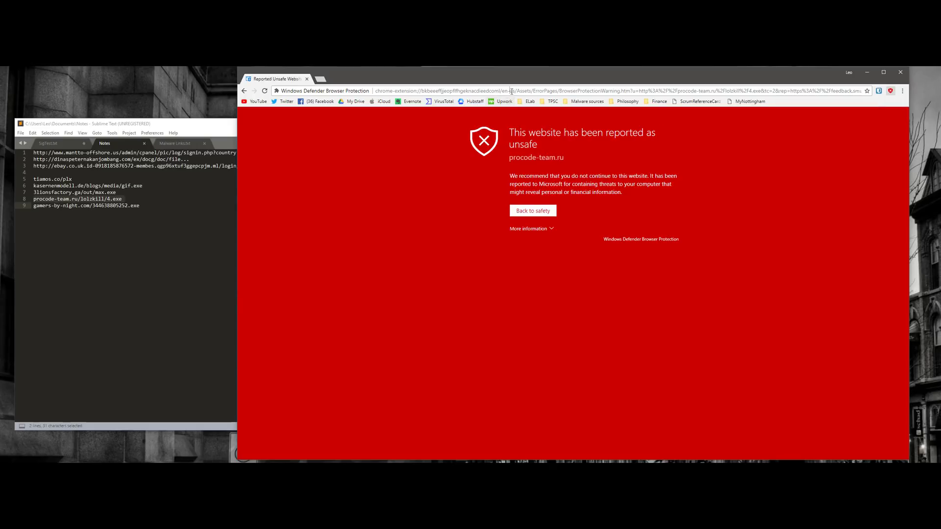
key(ctrl+v)
key(Return)
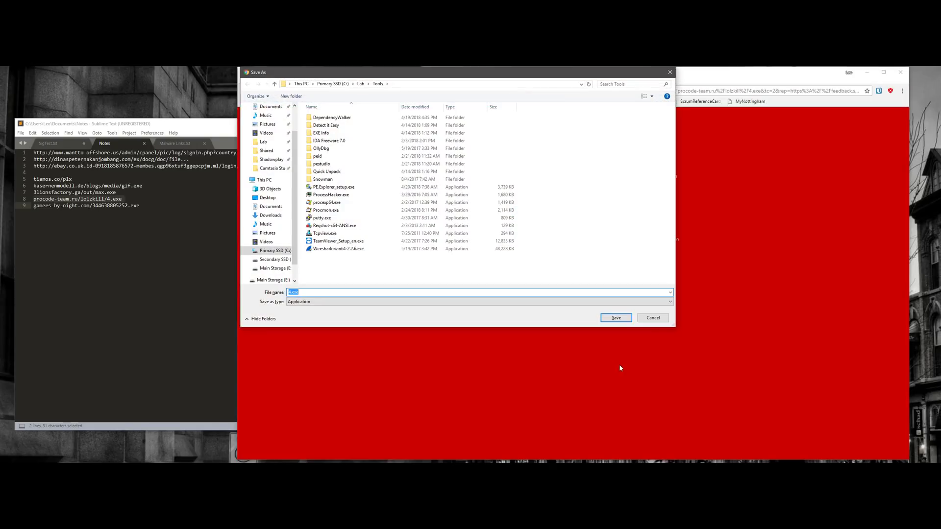
click(616, 318)
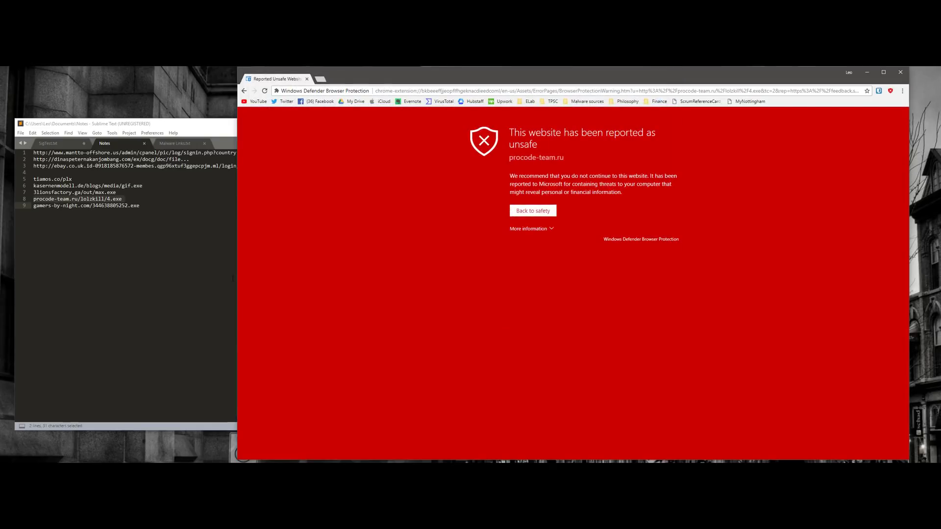
click(22, 204)
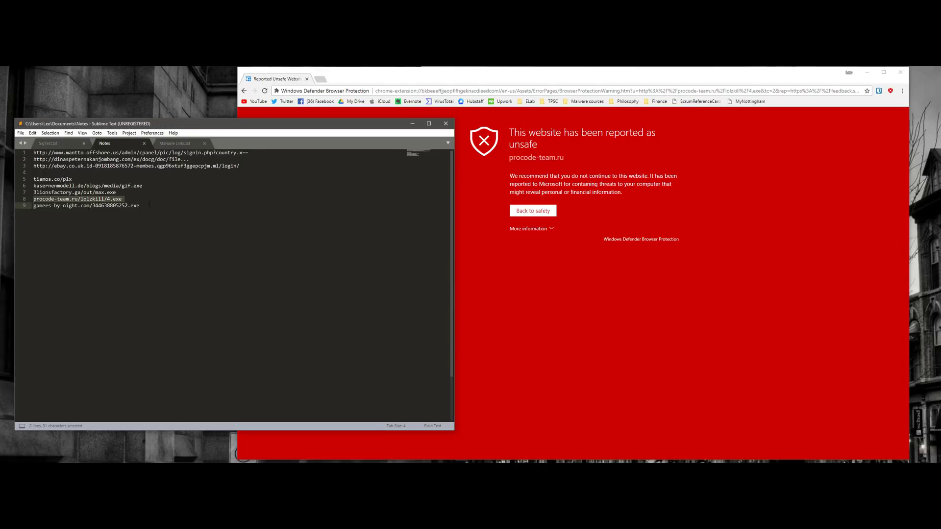
Step: Load gamers-by-night.com/344638805252.exe from the notes and cancel its download
drag(150, 205, 33, 206)
key(ctrl+c)
click(424, 93)
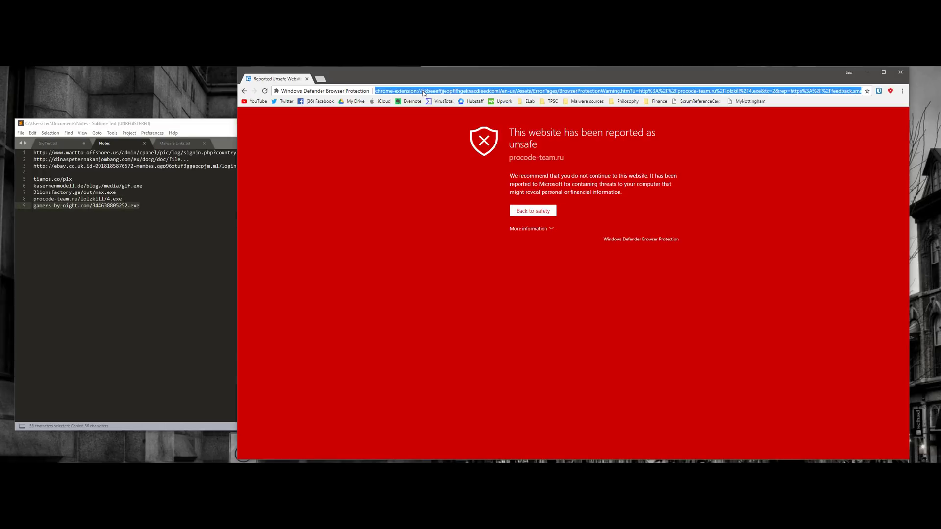
key(ctrl+v)
key(Return)
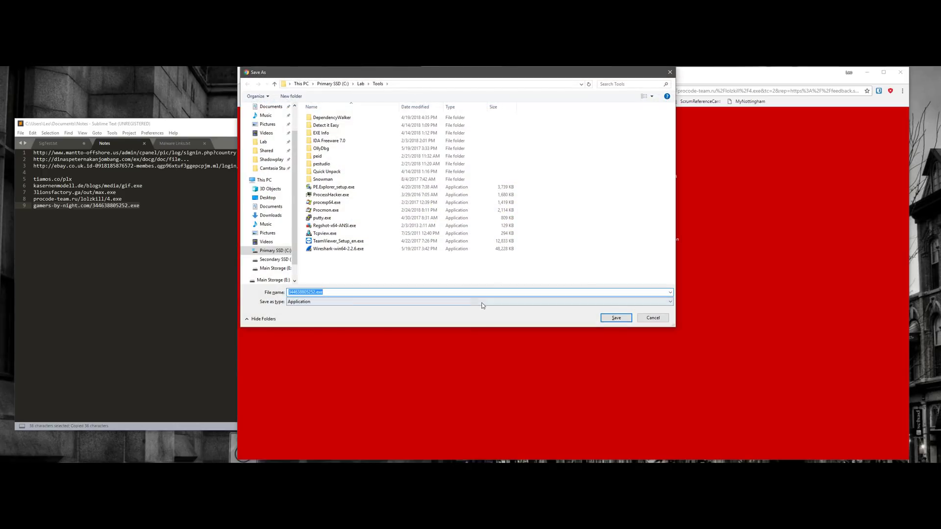
click(652, 318)
Step: Enable Defender monitoring and reload the link to get the unsafe-site warning
click(890, 92)
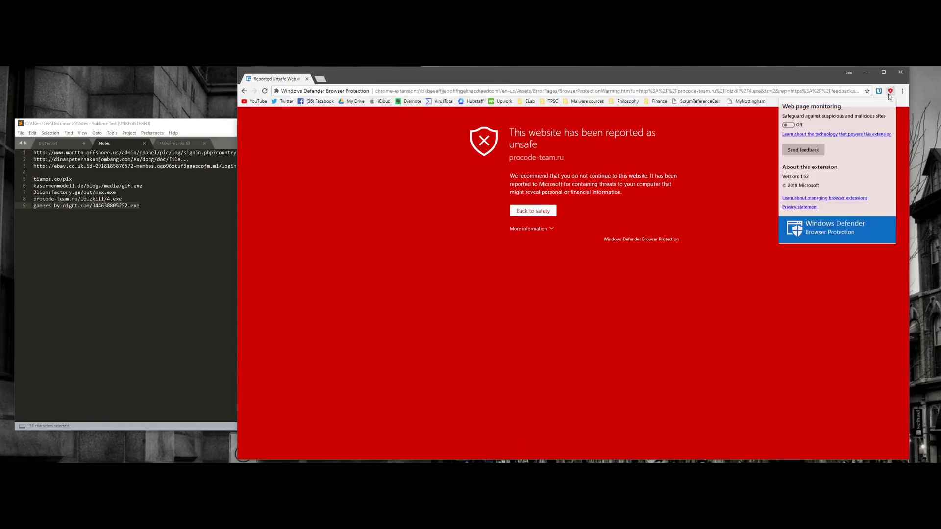
click(434, 89)
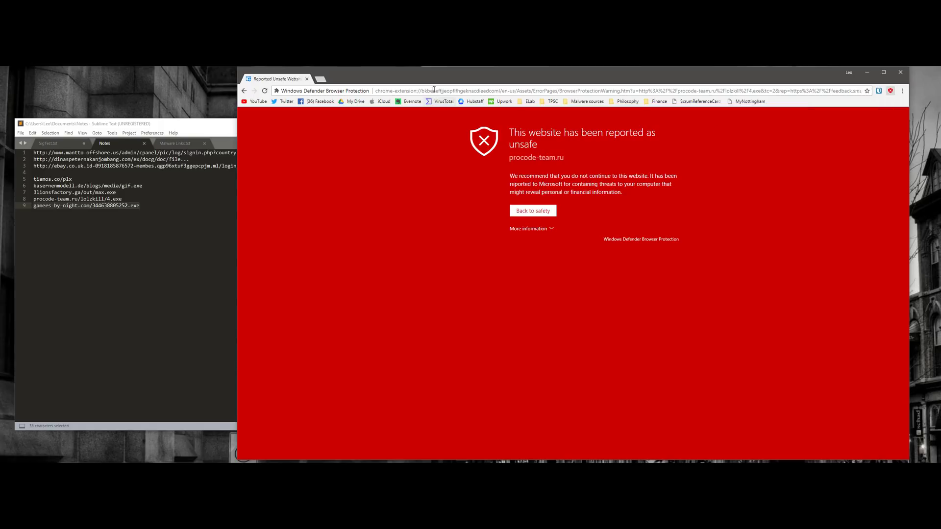
key(ctrl+v)
key(Return)
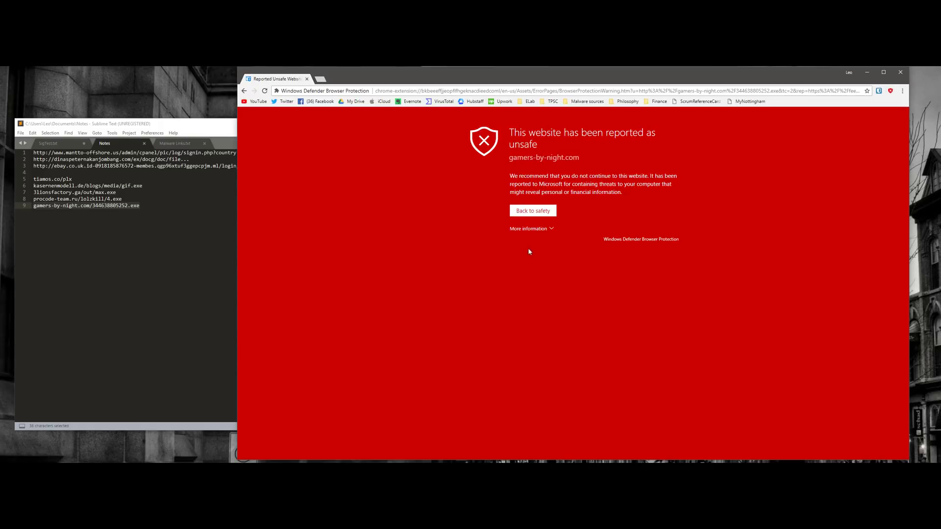